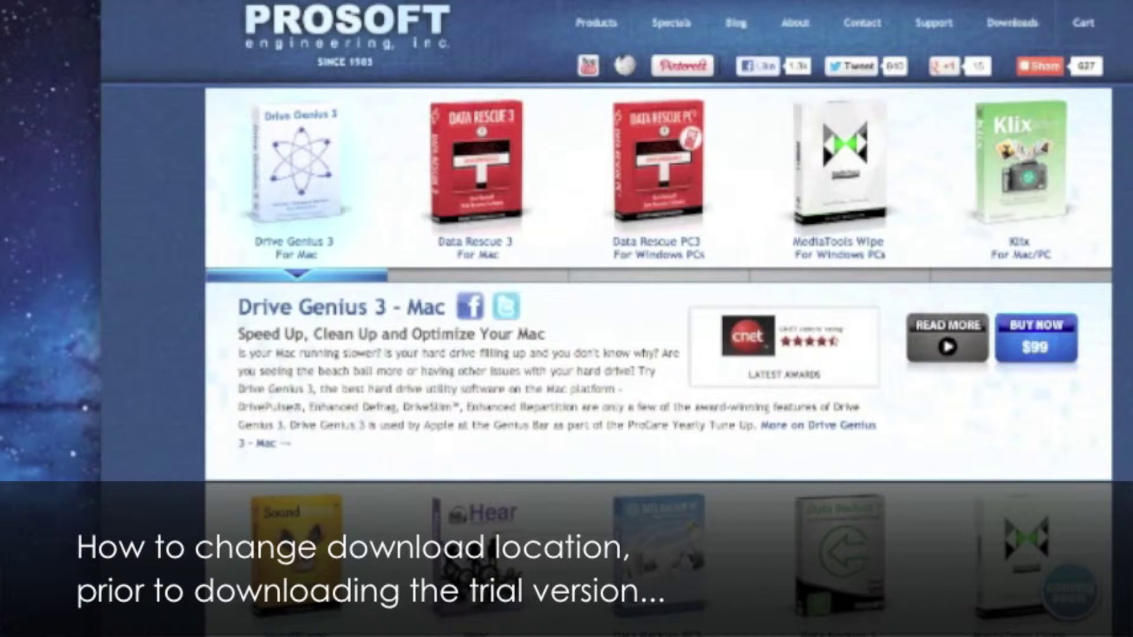
# Go to Prosoft's Downloads page, which lists the Data Rescue 3 demo
pyautogui.click(1025, 27)
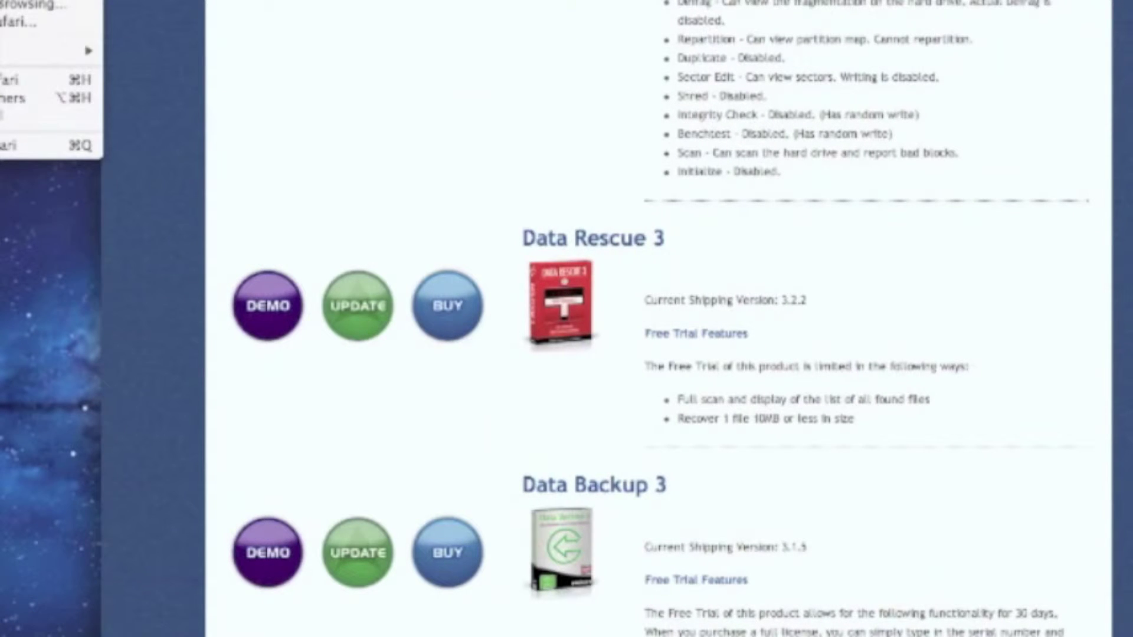
# In Safari's General preferences, set downloaded files to save to External HD
pyautogui.press('Escape')
pyautogui.press('super+comma')
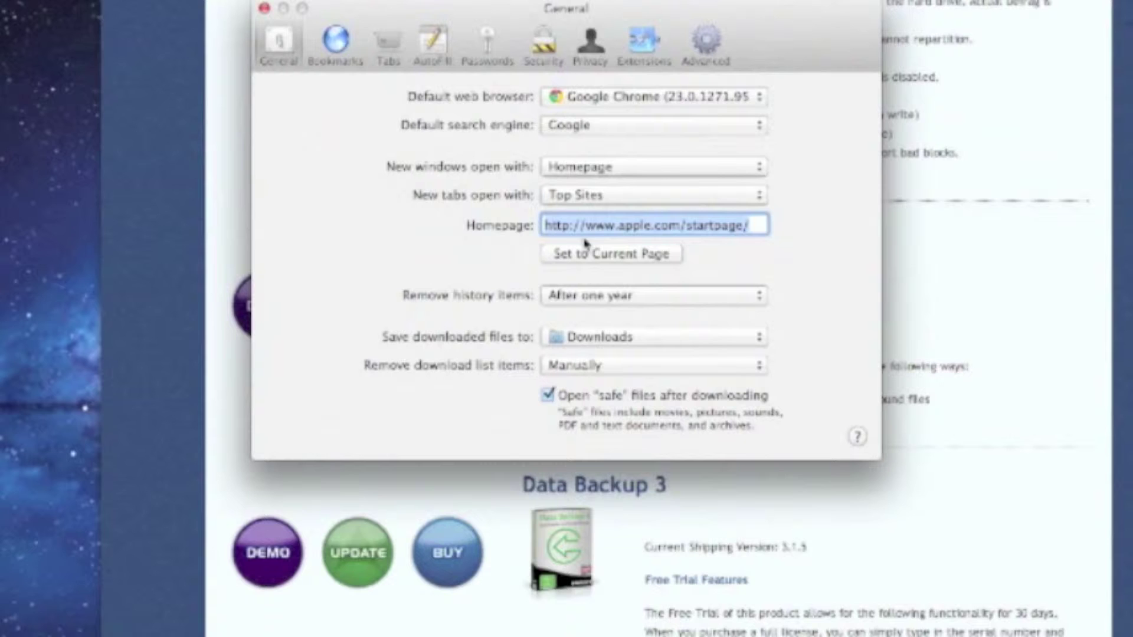
pyautogui.click(645, 341)
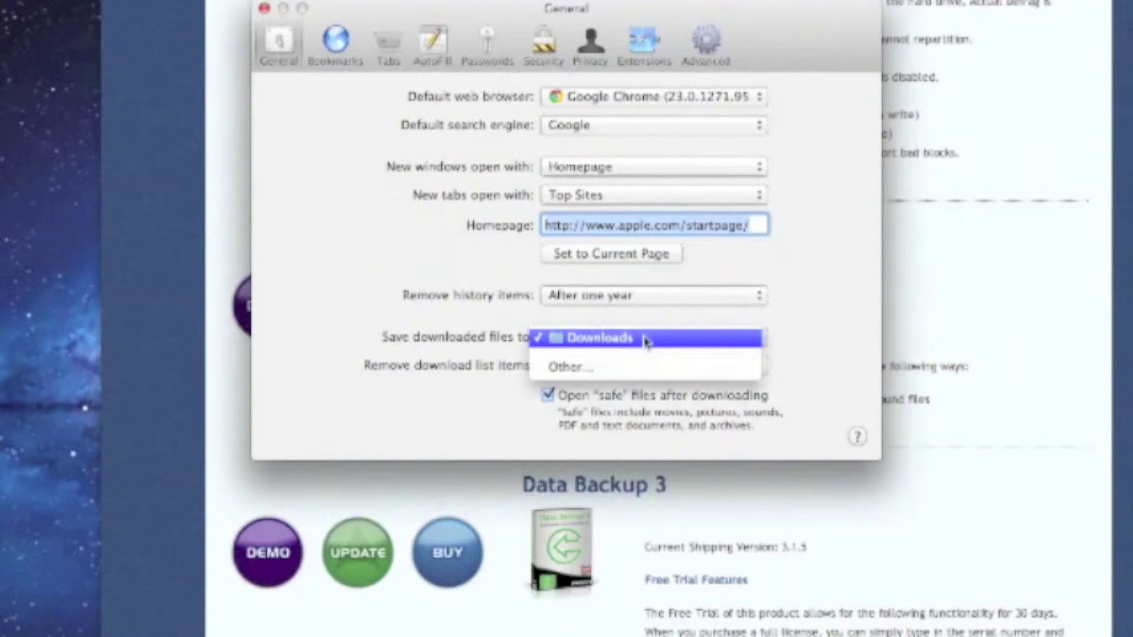
pyautogui.click(640, 372)
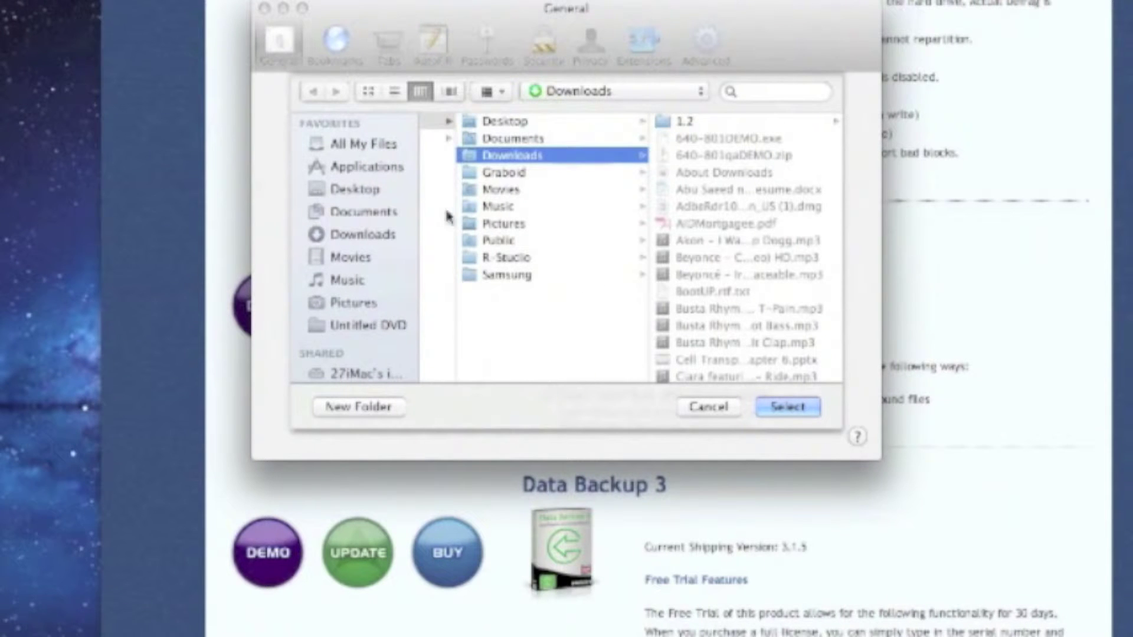
pyautogui.scroll(-10, 407, 210)
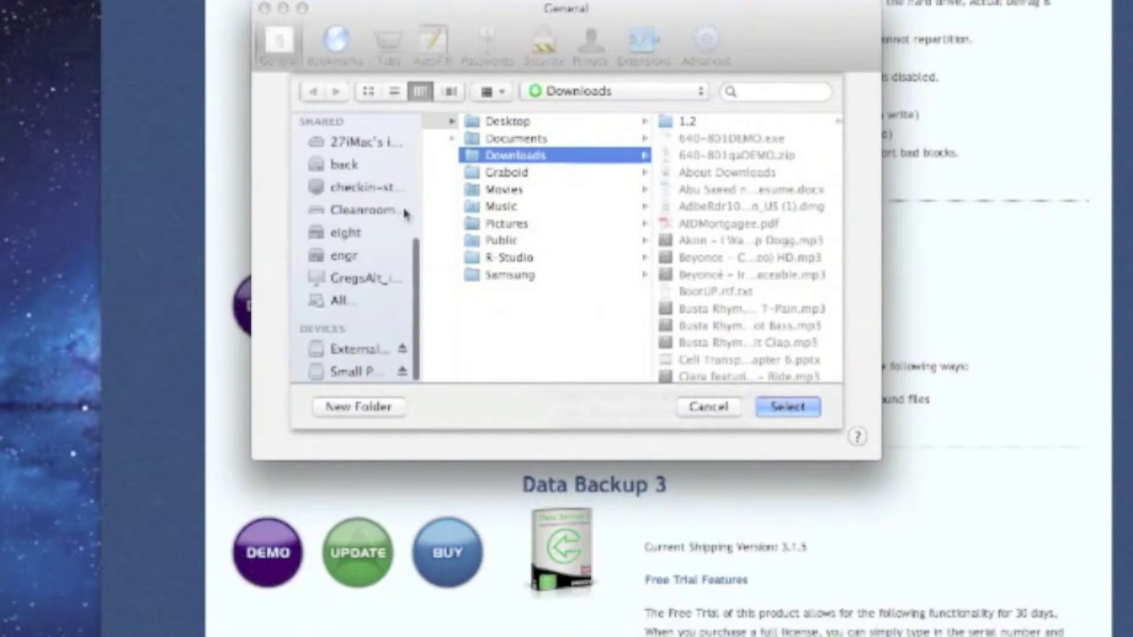
pyautogui.click(333, 352)
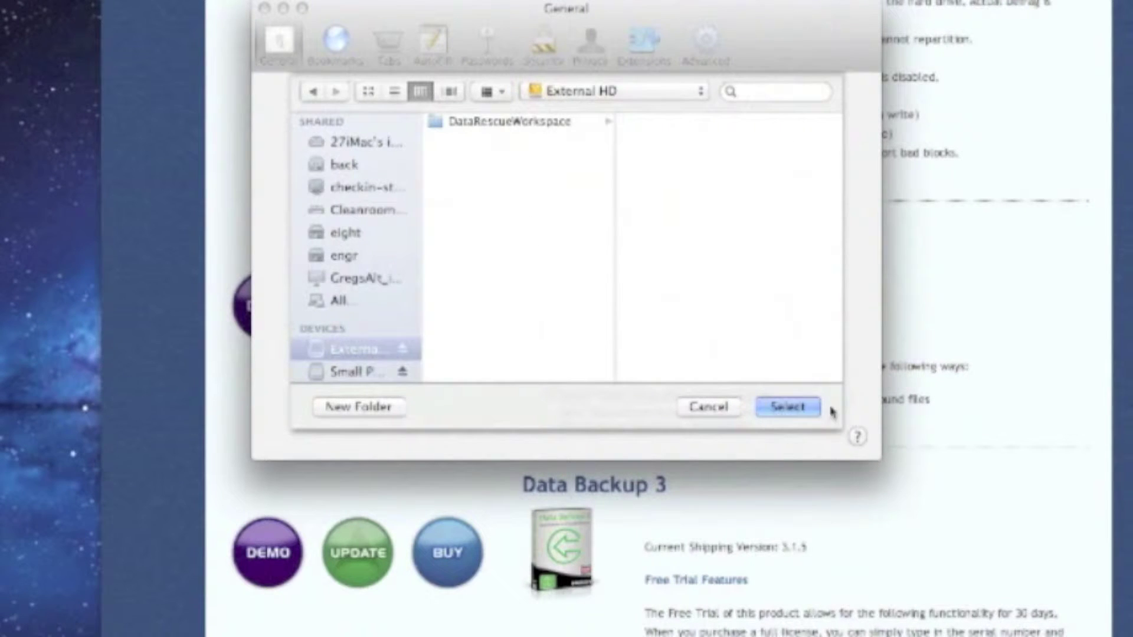
pyautogui.click(789, 407)
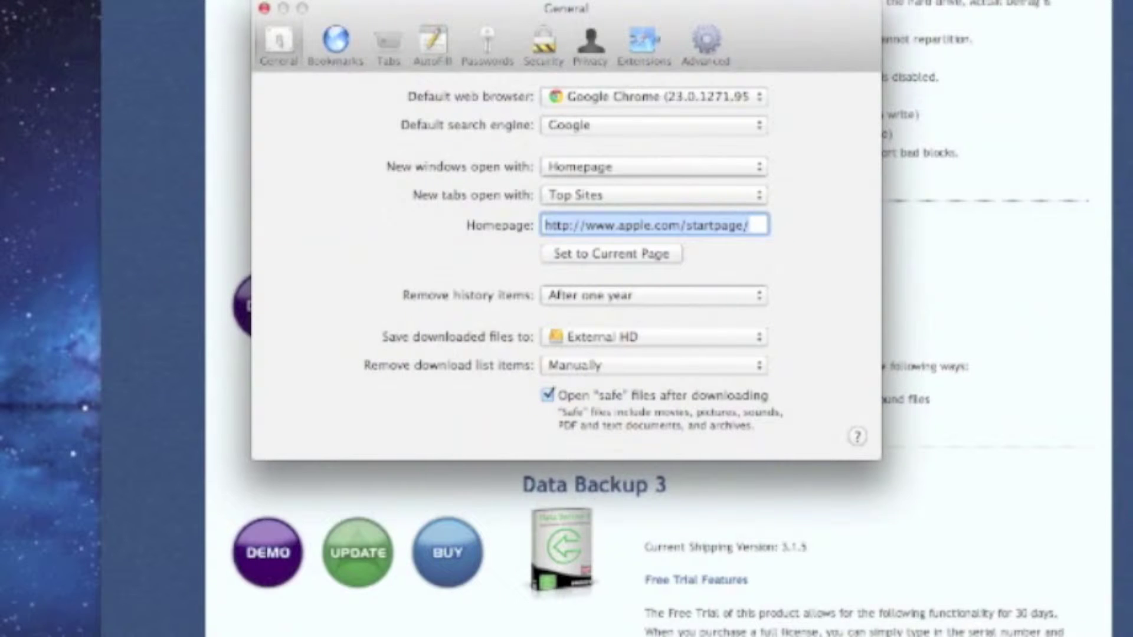
pyautogui.click(265, 8)
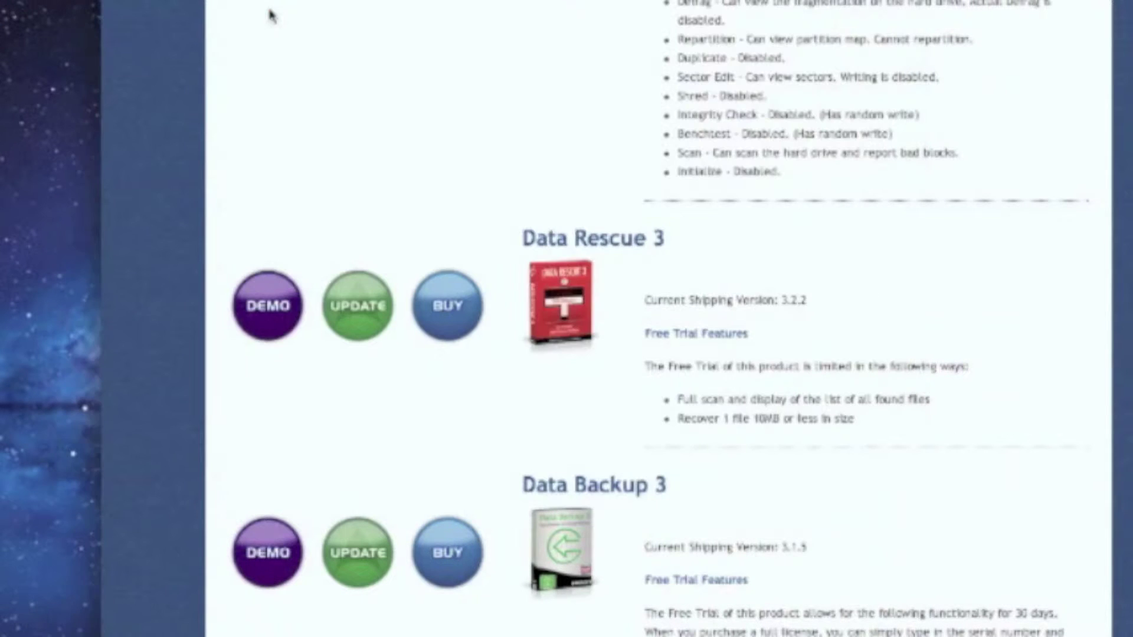
# Download the Data Rescue 3 demo and open Data_Rescue_3.2.2_US.dmg from the Downloads list
pyautogui.click(259, 301)
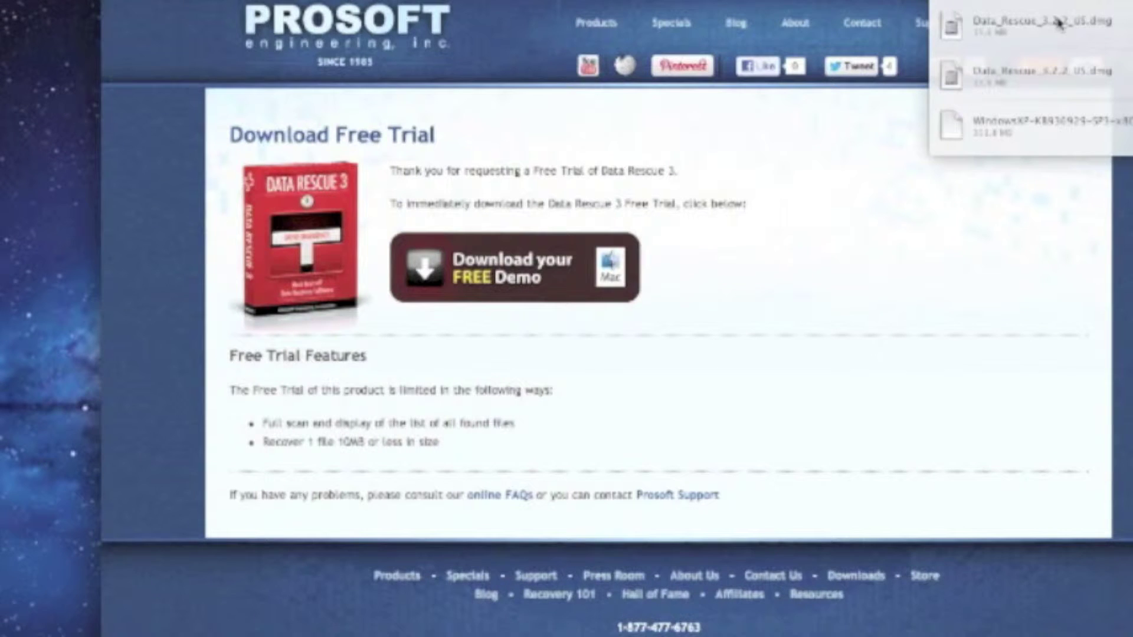
pyautogui.click(1060, 23)
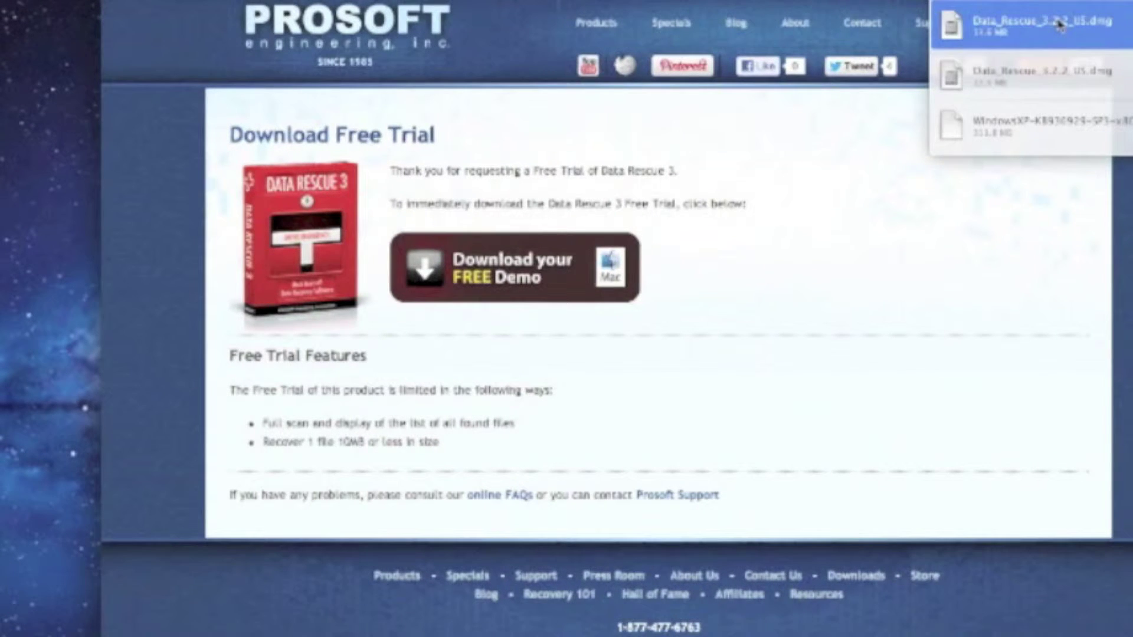
pyautogui.doubleClick(1059, 23)
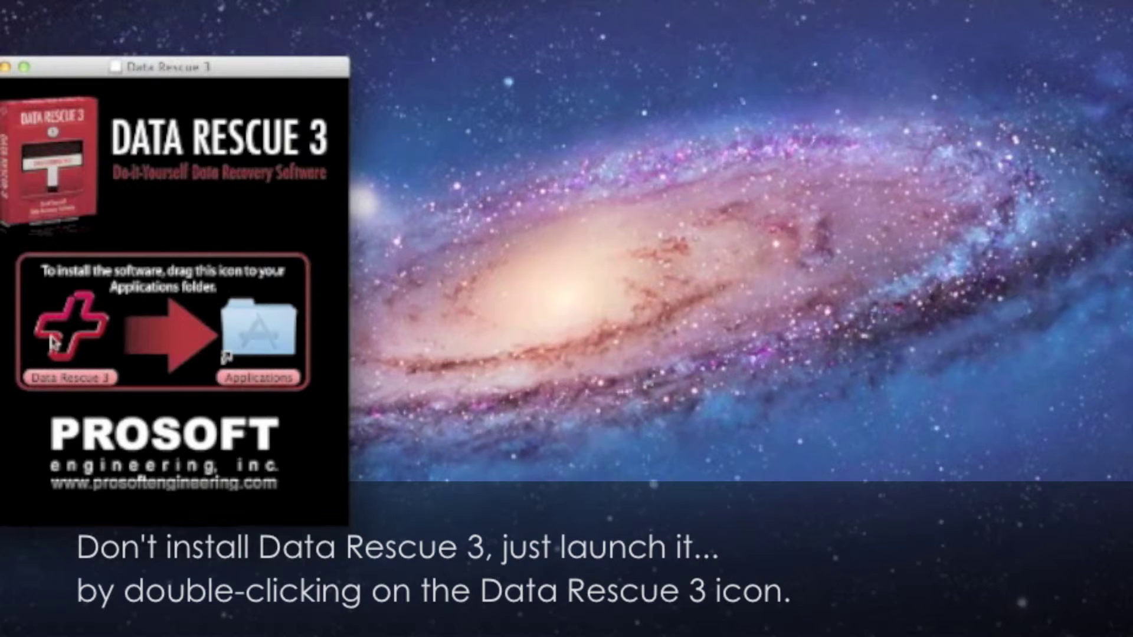
# Launch the Data Rescue 3 application from the mounted disk image window
pyautogui.click(74, 338)
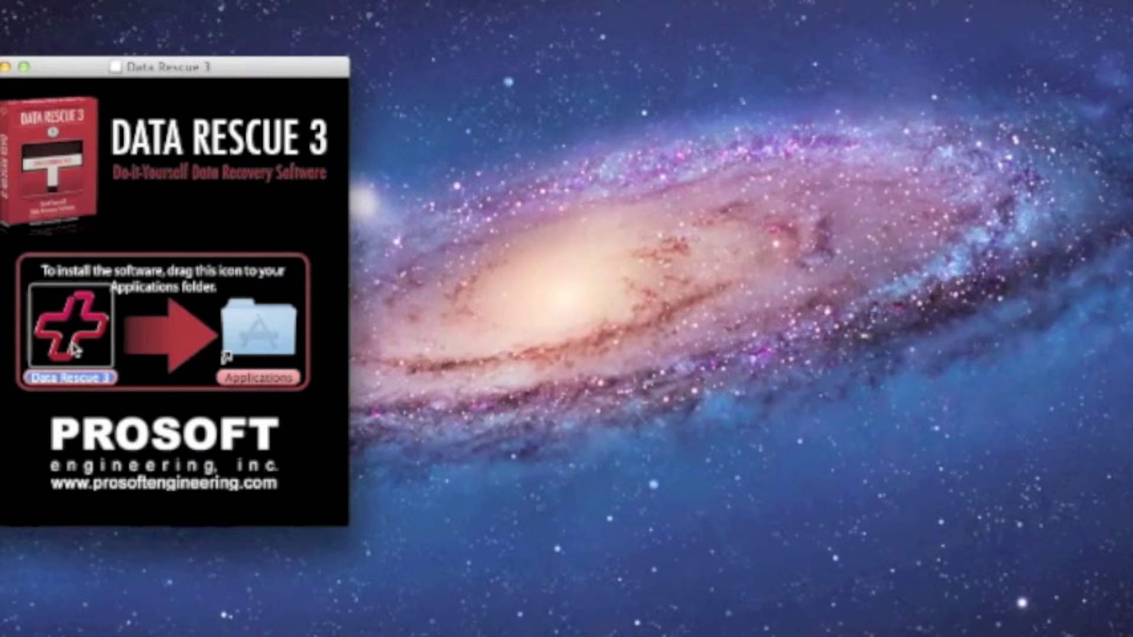
pyautogui.doubleClick(74, 348)
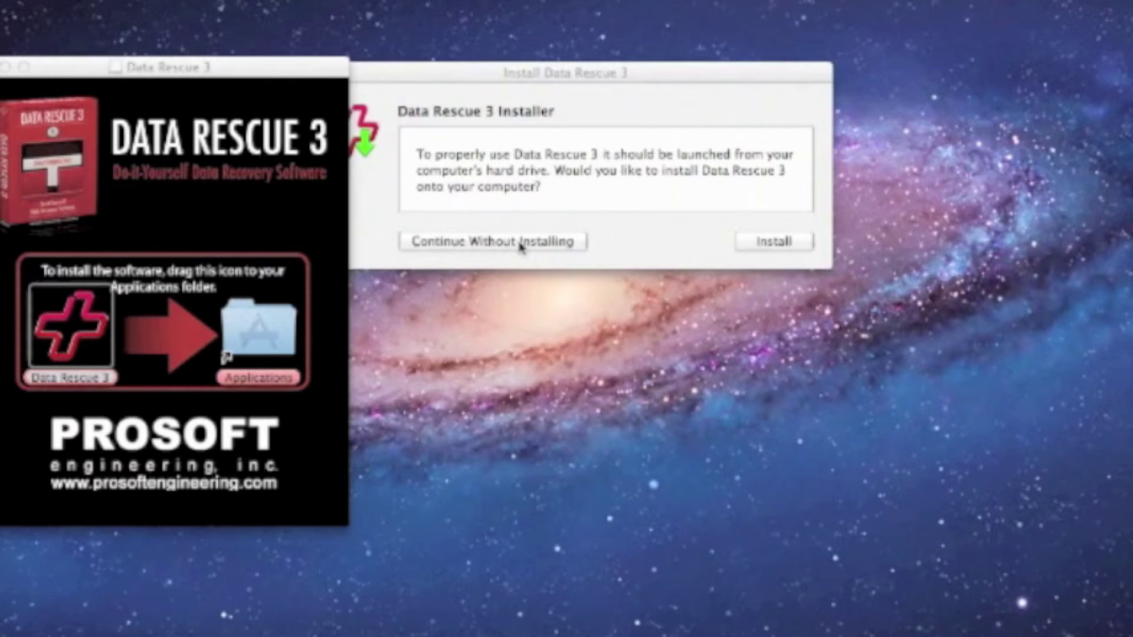
# Continue without installing, choose Demo mode, accept the notice and enter the administrator password
pyautogui.click(521, 243)
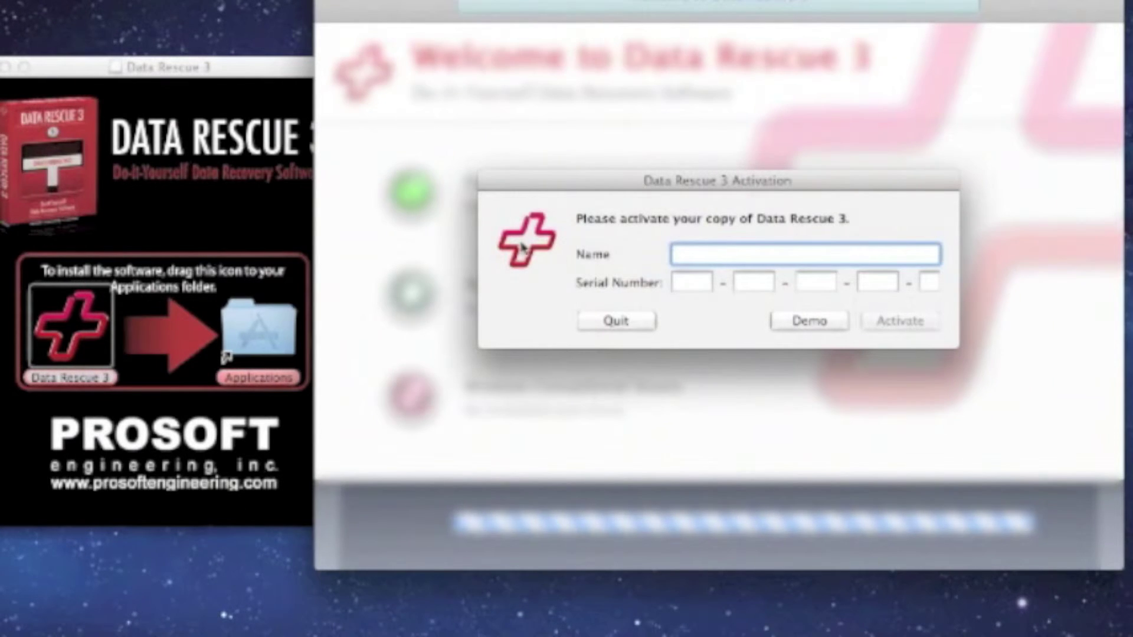
pyautogui.write('A')
pyautogui.click(805, 329)
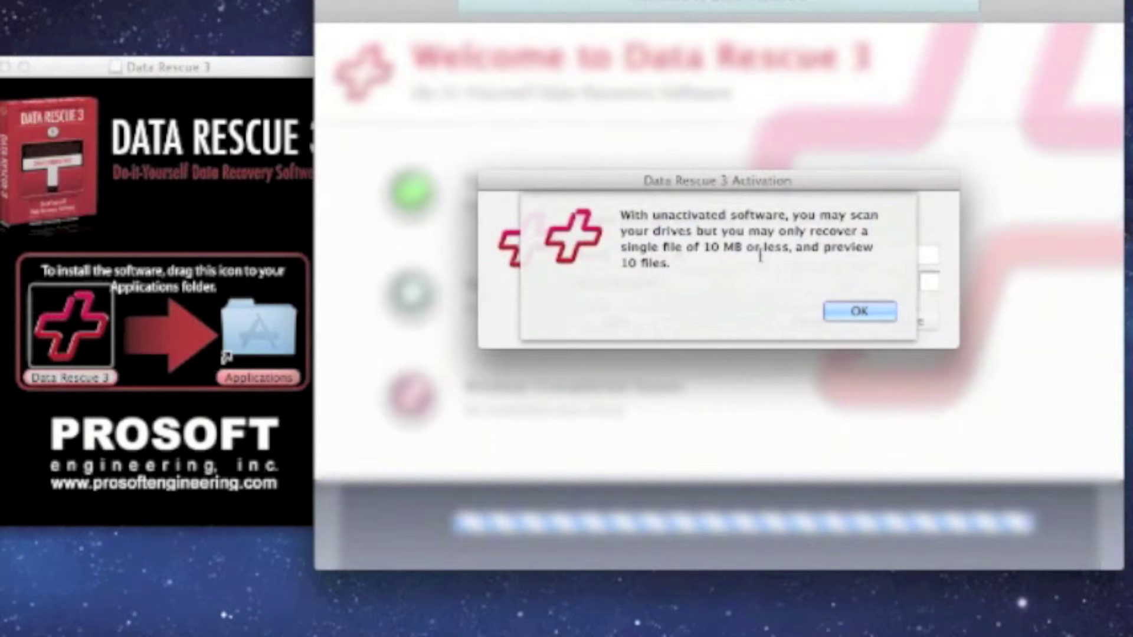
pyautogui.click(857, 311)
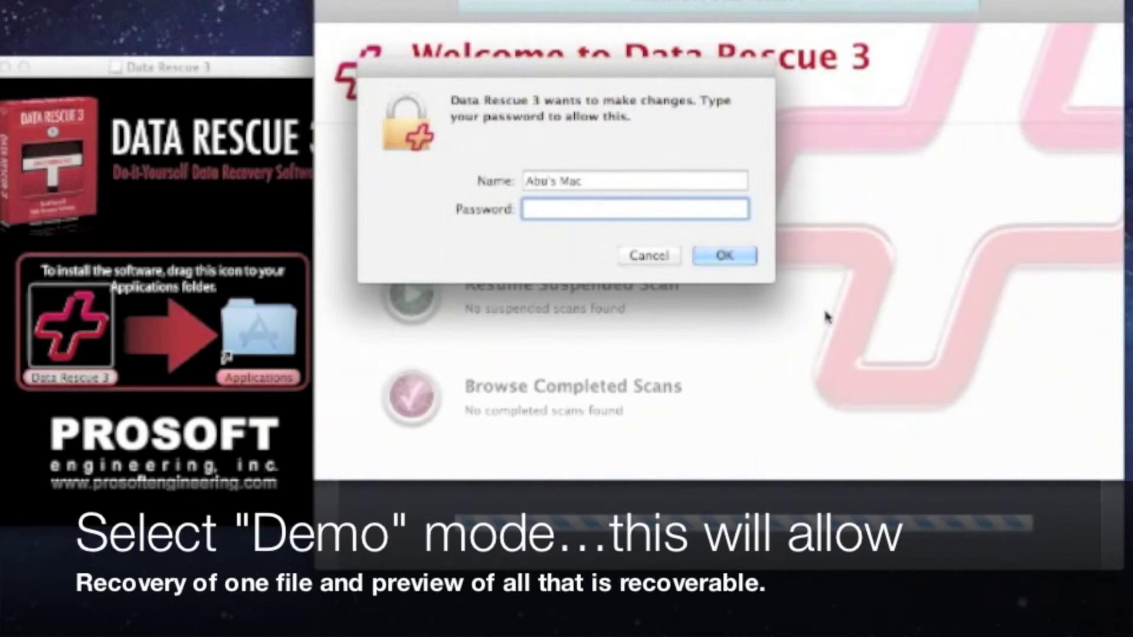
pyautogui.write('••••••')
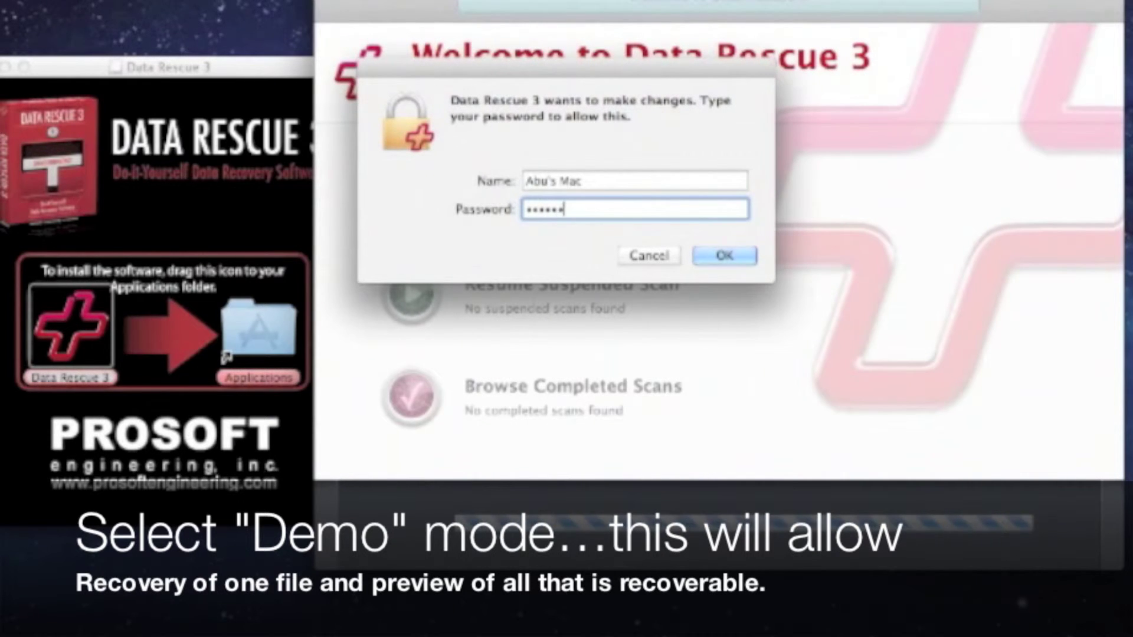
pyautogui.write('•')
pyautogui.press('Return')
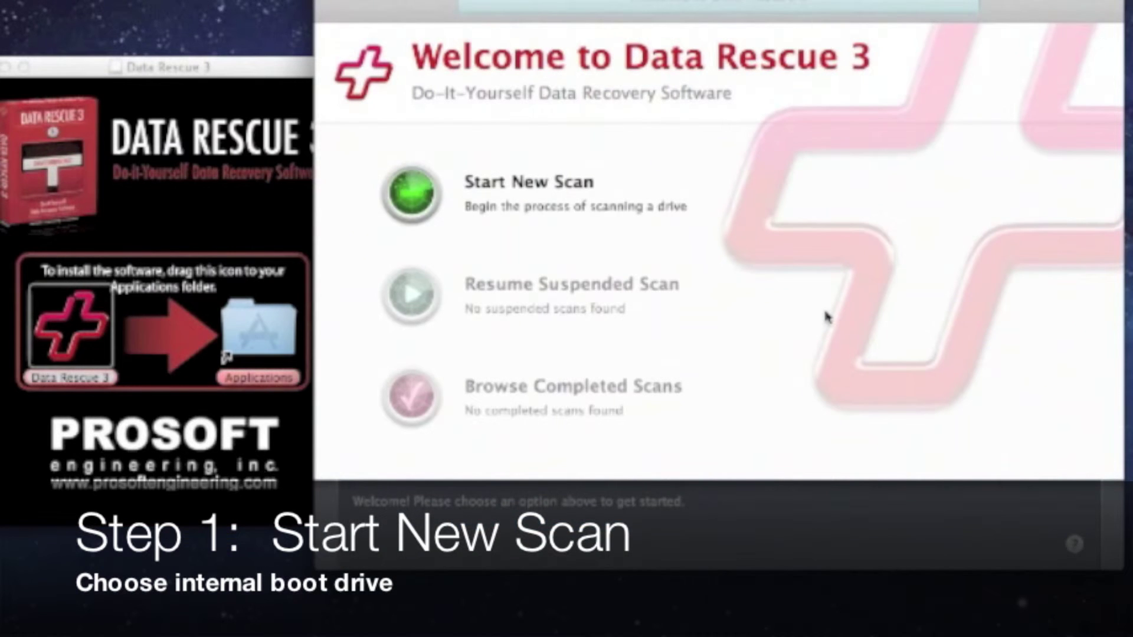
# Set up a new Deep Scan of the Internal Boot Drive and start it
pyautogui.click(420, 204)
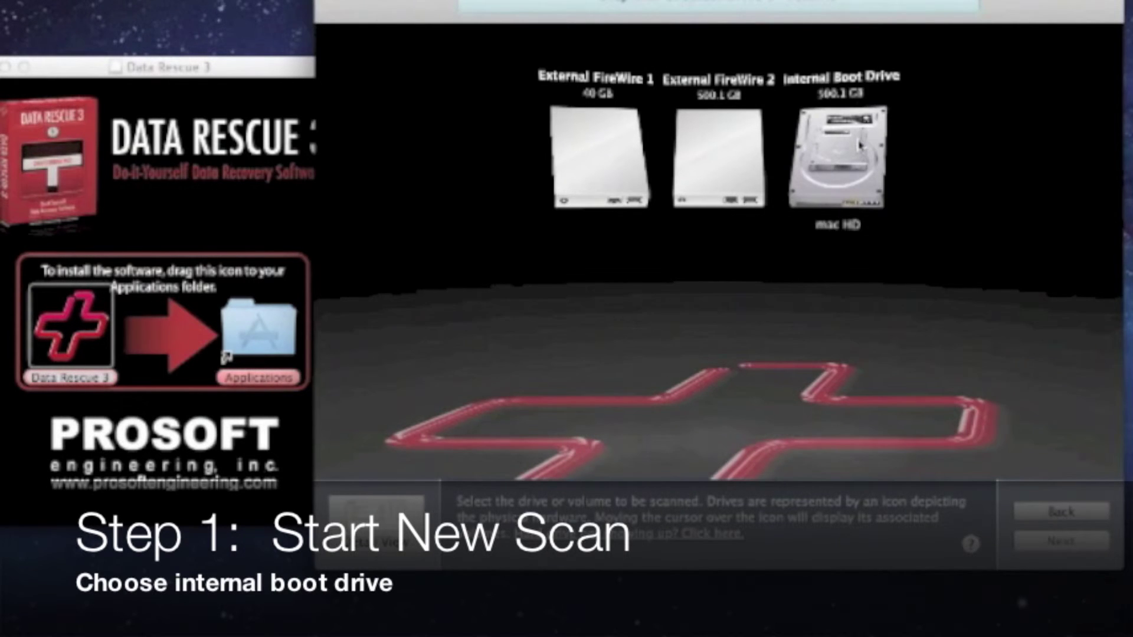
pyautogui.click(860, 145)
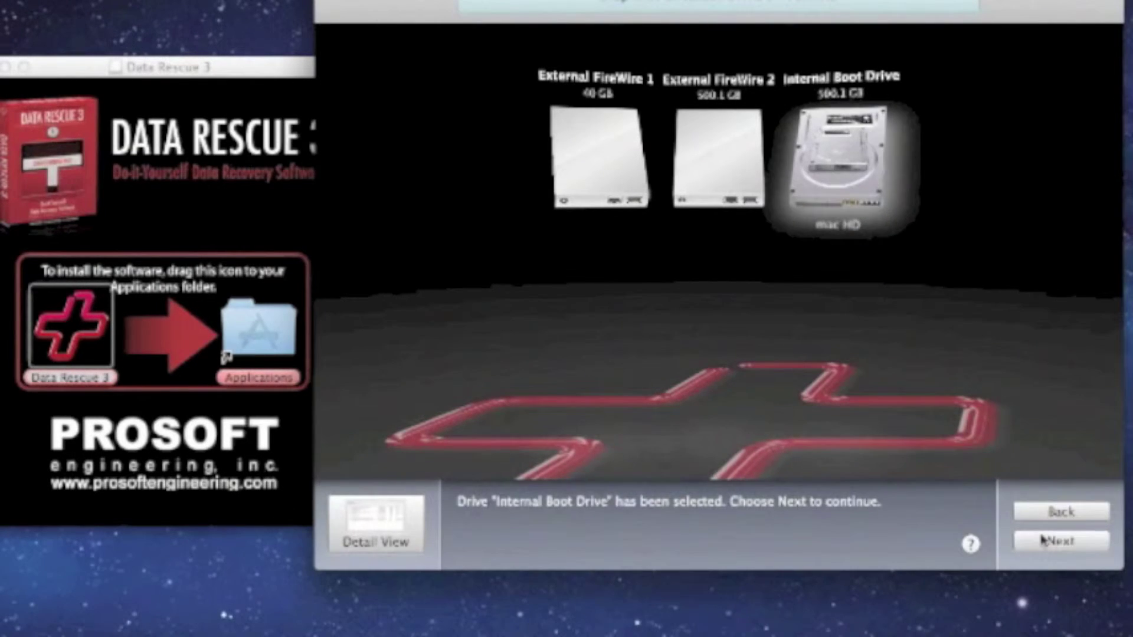
pyautogui.click(1044, 542)
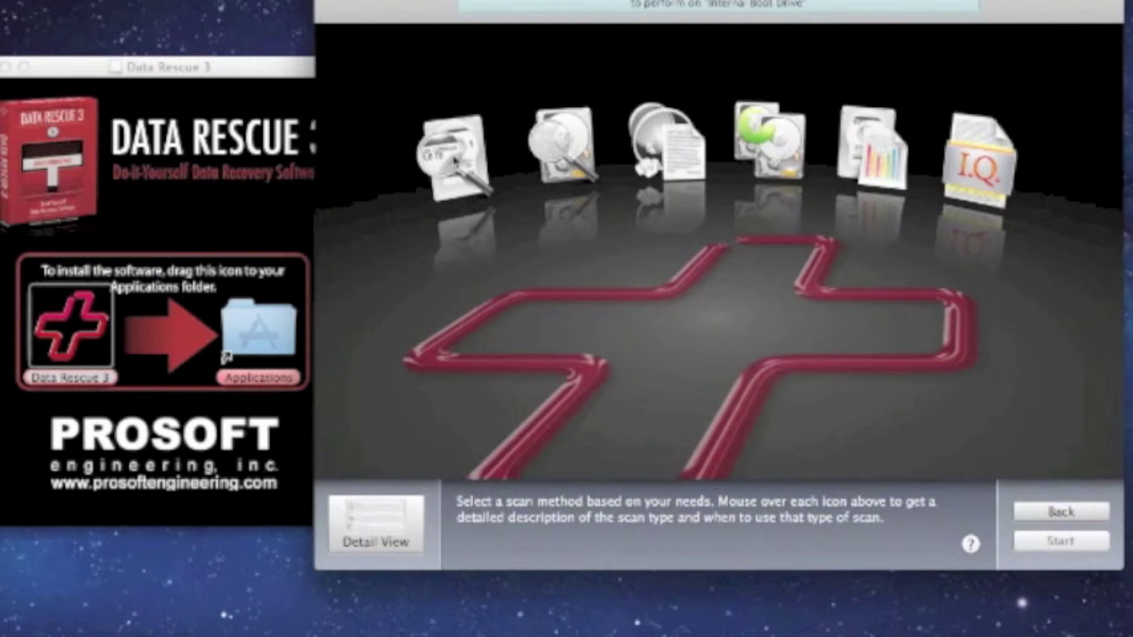
pyautogui.moveTo(667, 145)
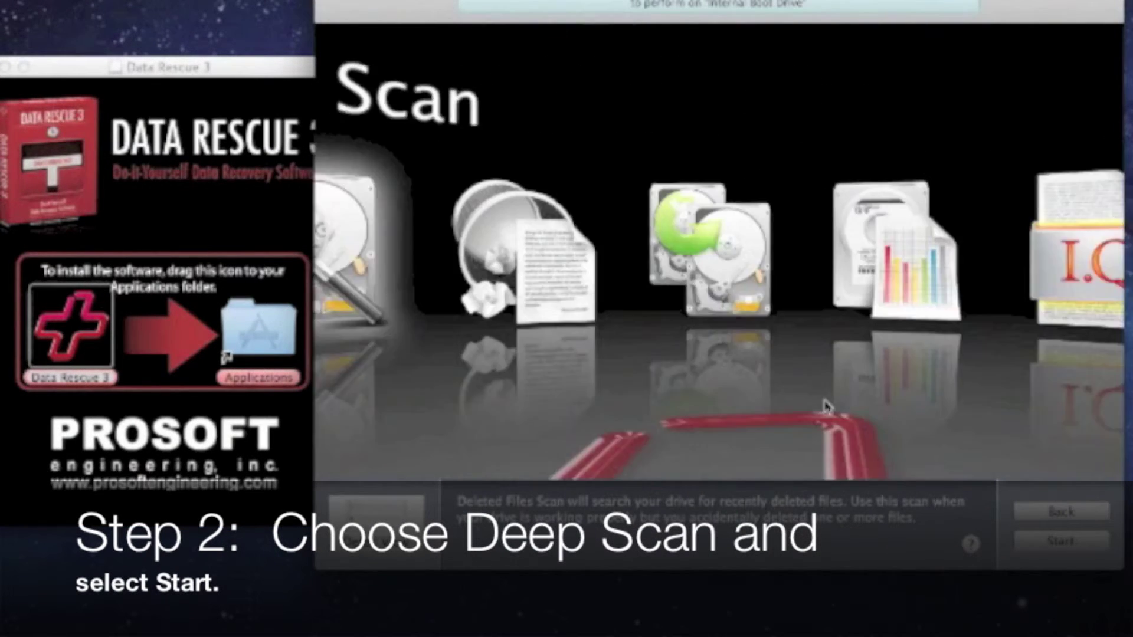
pyautogui.click(1029, 542)
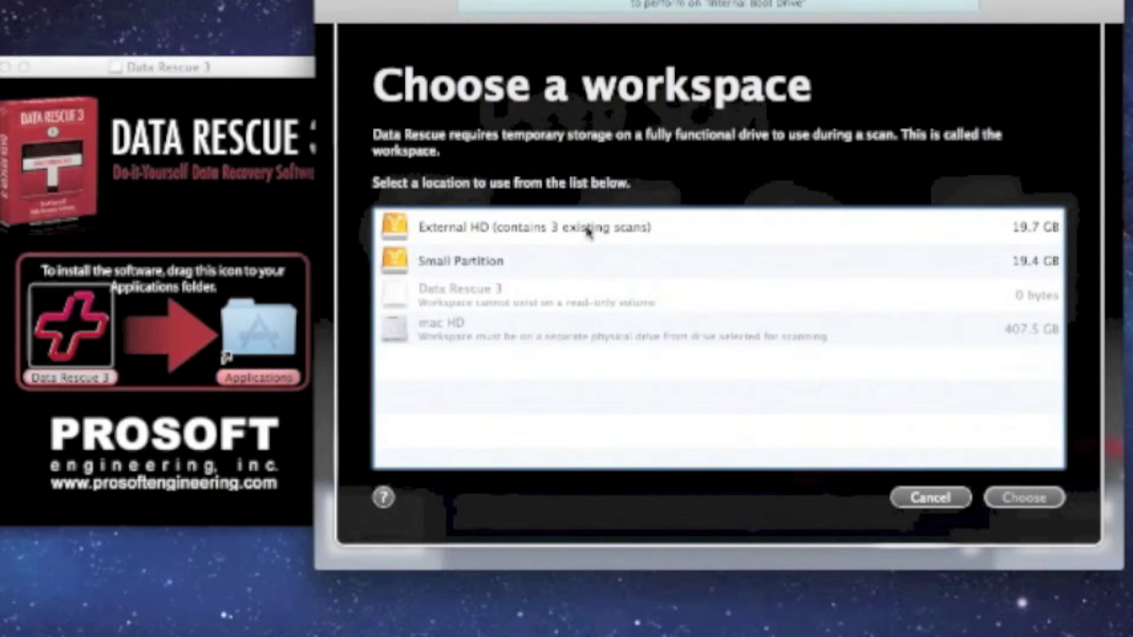
# Choose External HD as the scan workspace so the Deep Scan runs to completion
pyautogui.click(555, 231)
pyautogui.click(1013, 500)
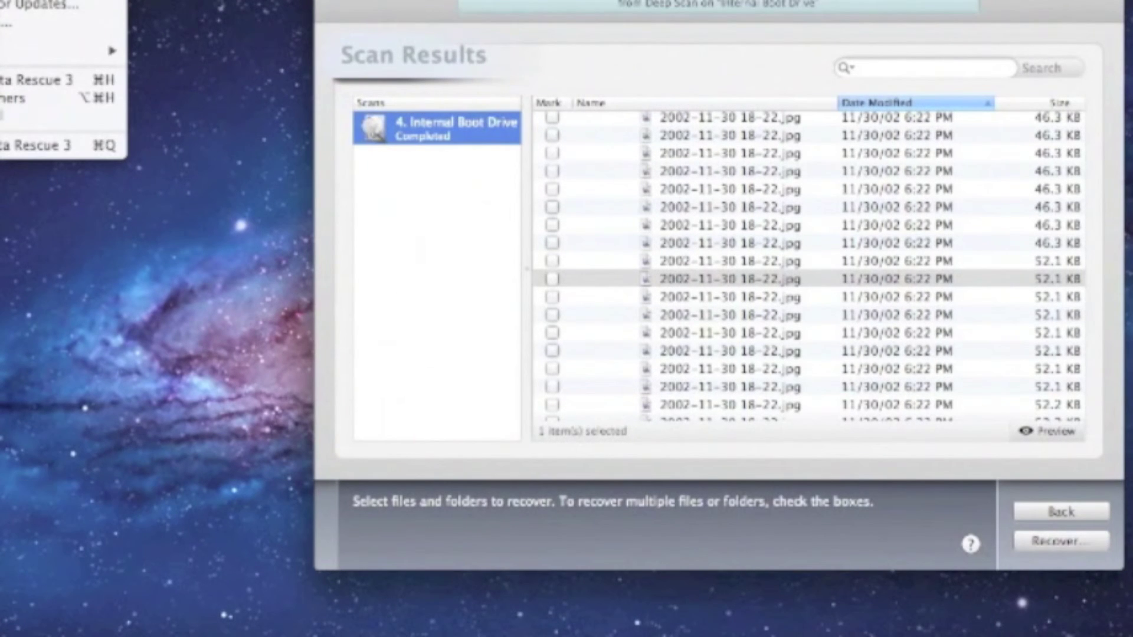
# Open the Activation dialog and type the first part of the serial number
pyautogui.click(5, 27)
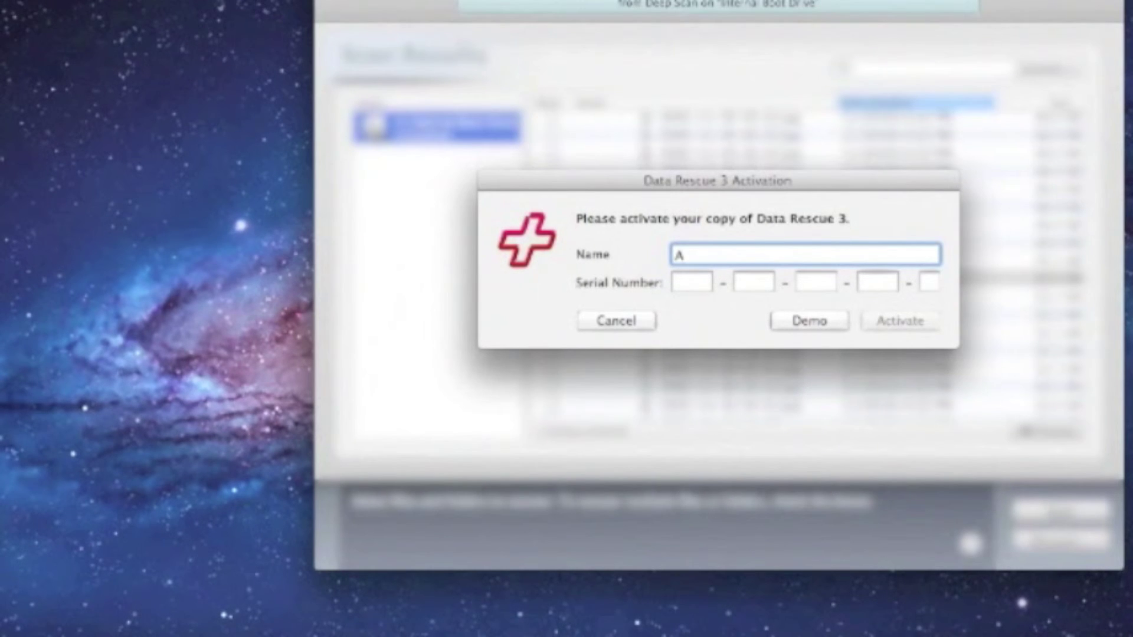
pyautogui.click(691, 282)
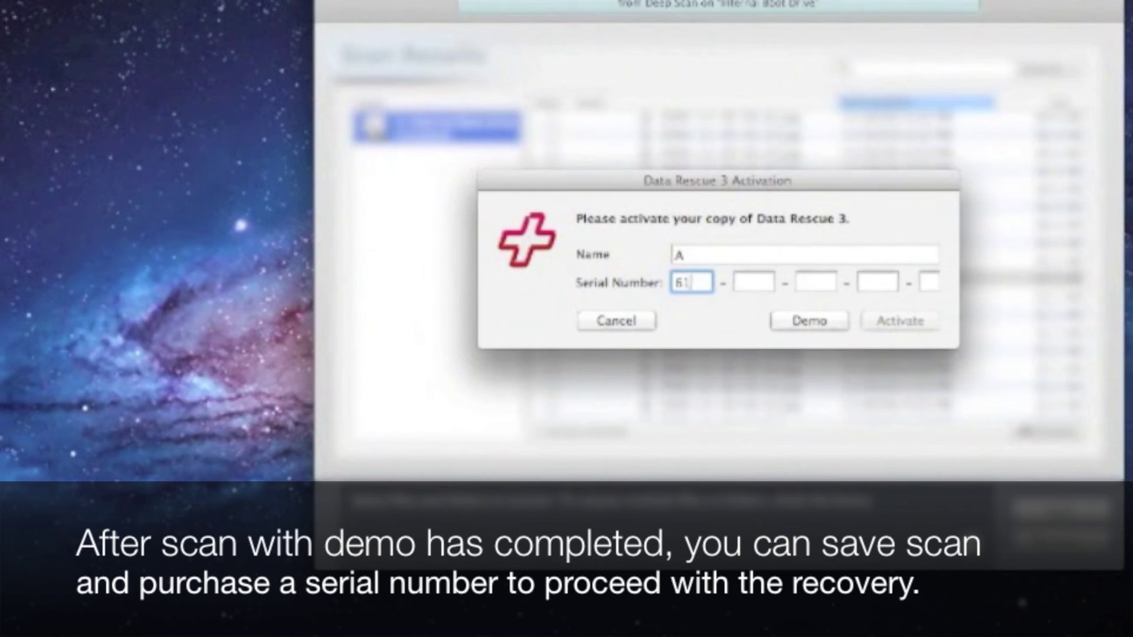
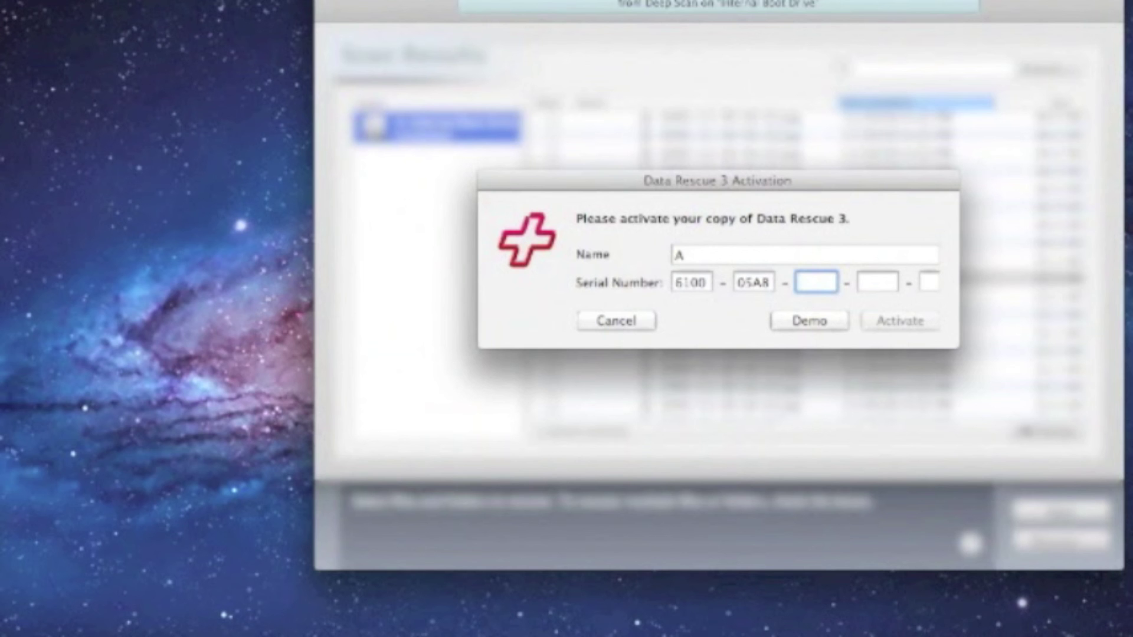